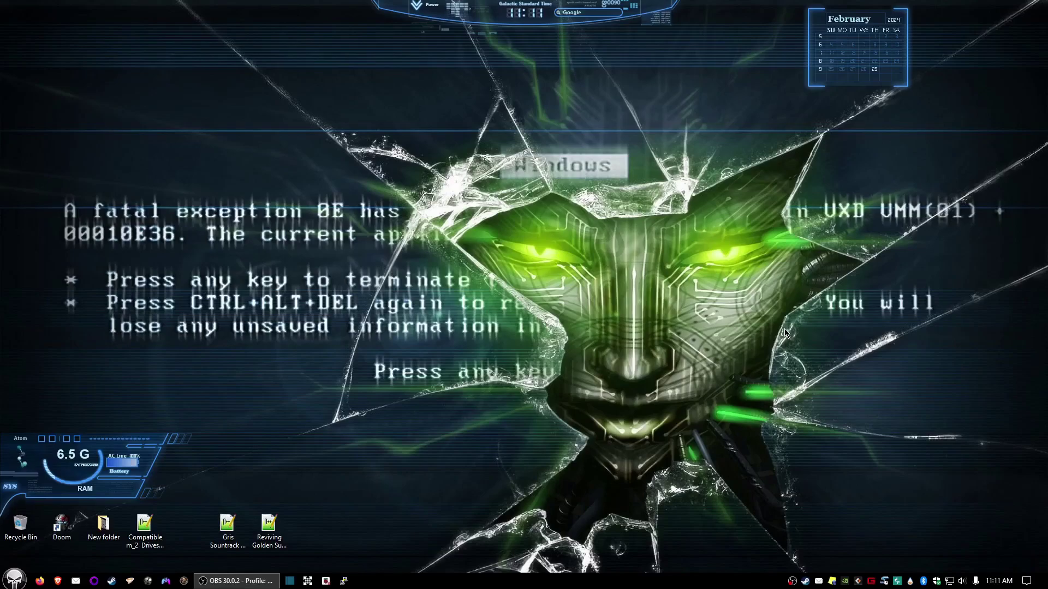
Open the Steam games list from the tray and bring up Baldur's Gate 3's context menu
left_click(807, 580)
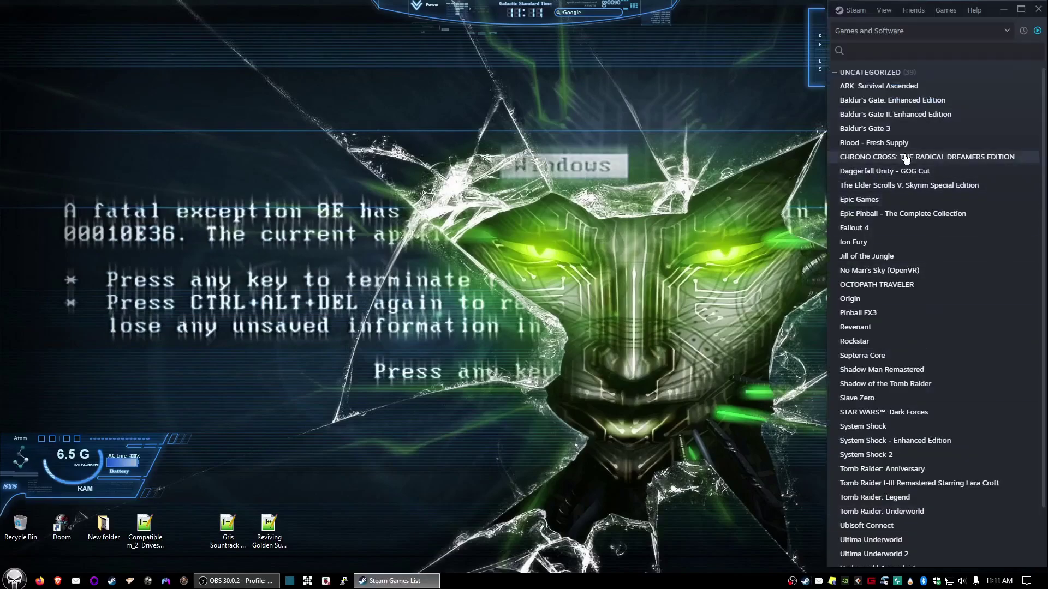
right_click(852, 124)
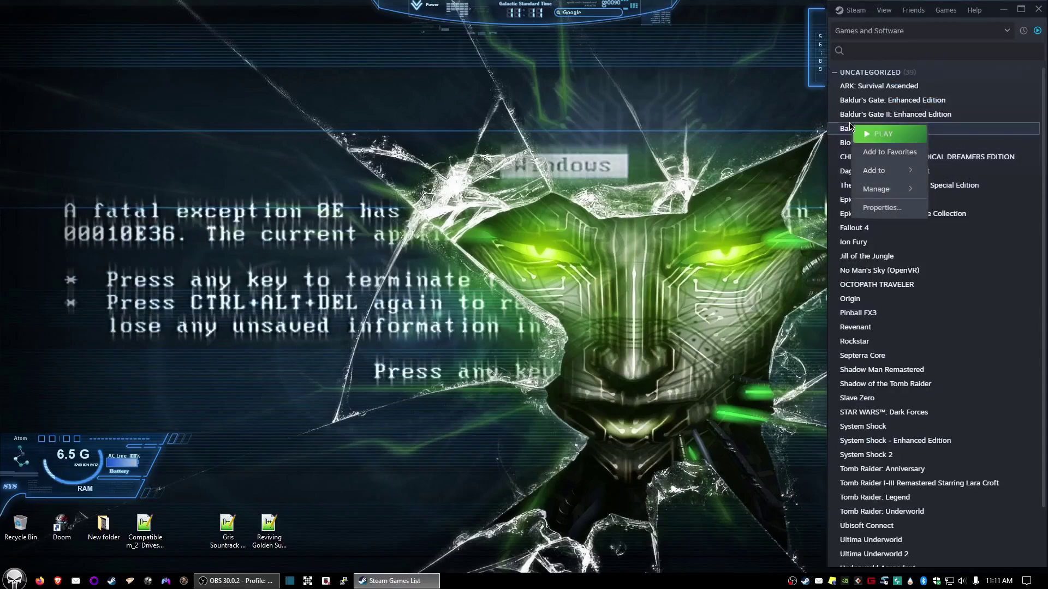
Open Baldur's Gate 3's Properties and start entering --skip-launcher in Launch Options
left_click(880, 208)
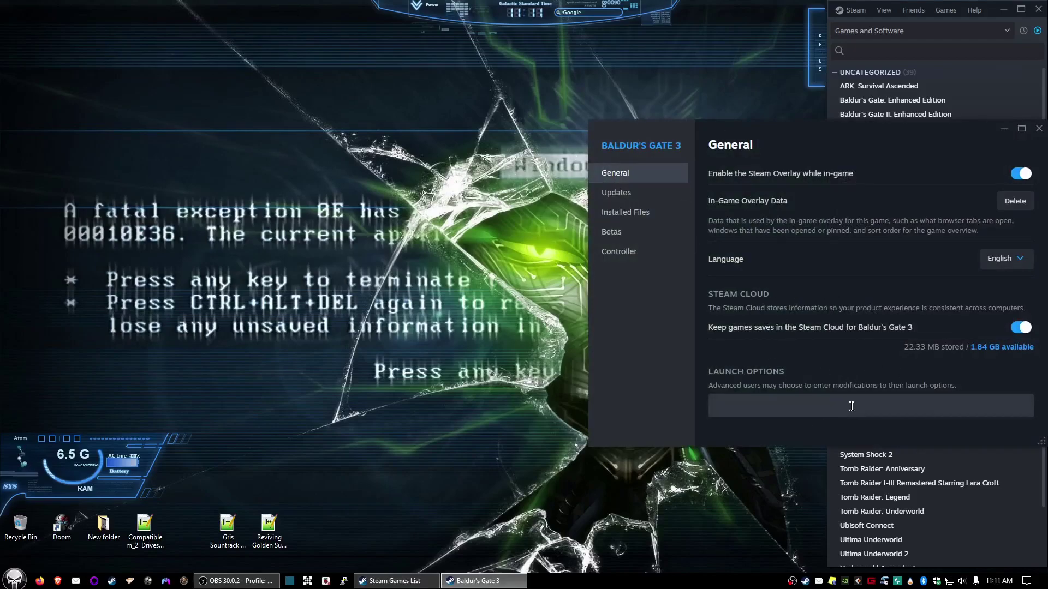
left_click(745, 405)
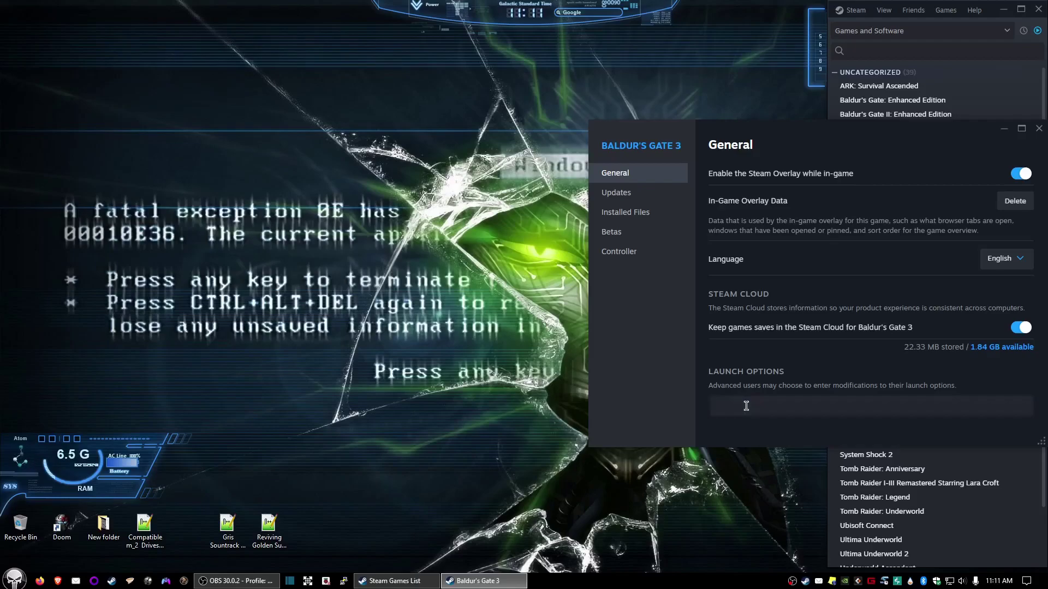
type("--")
type("skip")
type("-la")
type("uncher")
Close the Baldur's Gate 3 Properties window and launch the game from the games list
left_click(1039, 130)
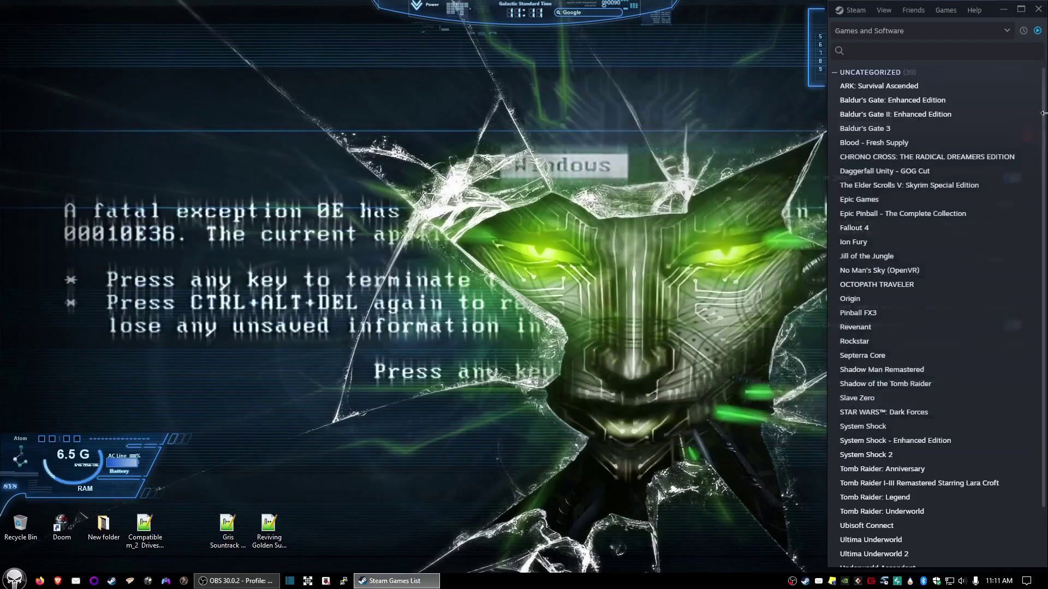
double_click(864, 131)
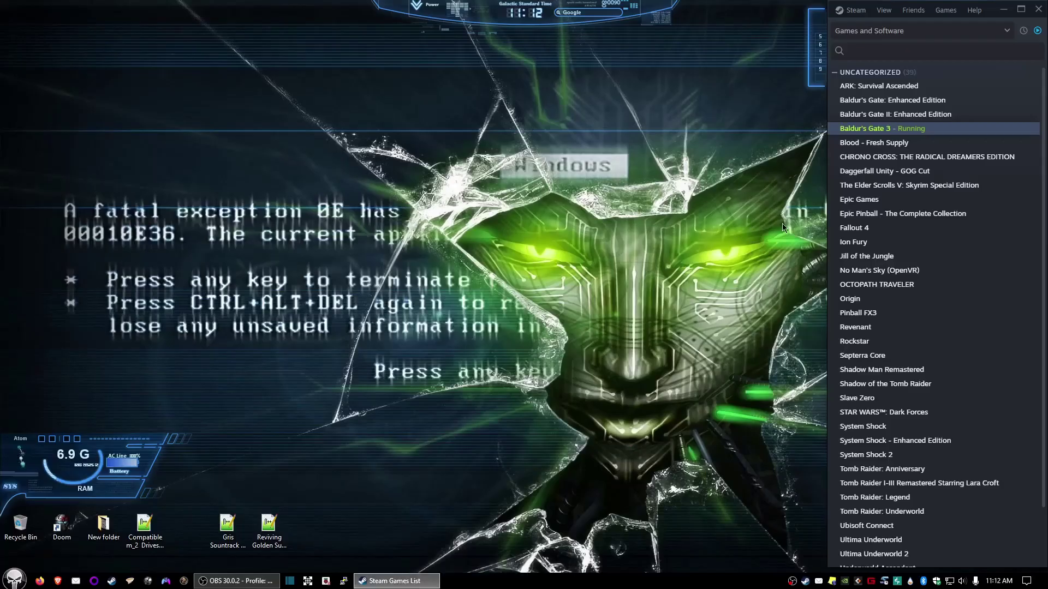
Close the Steam Games List window to return to the desktop
left_click(1036, 9)
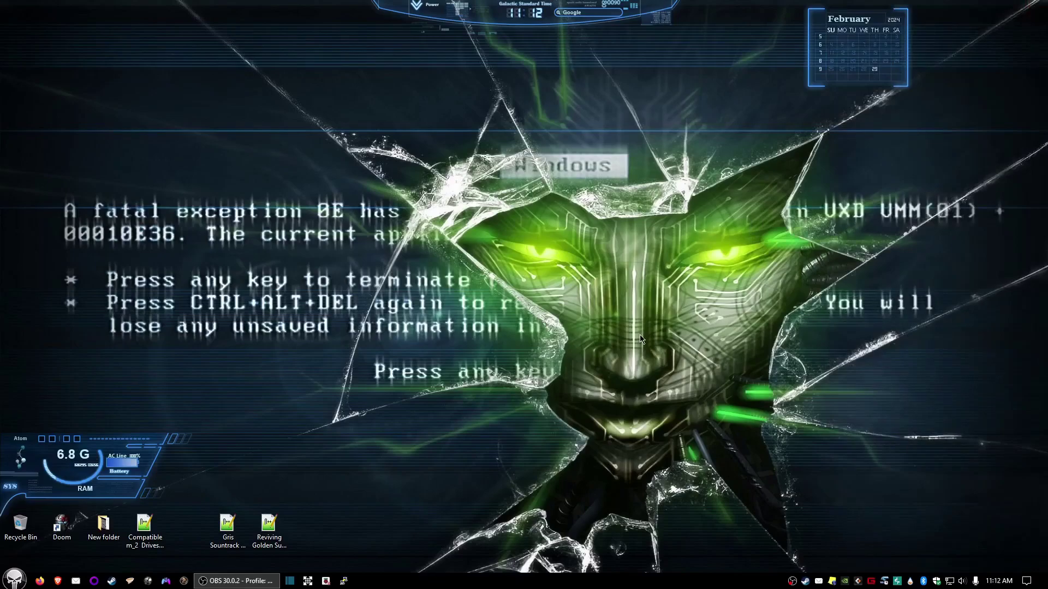